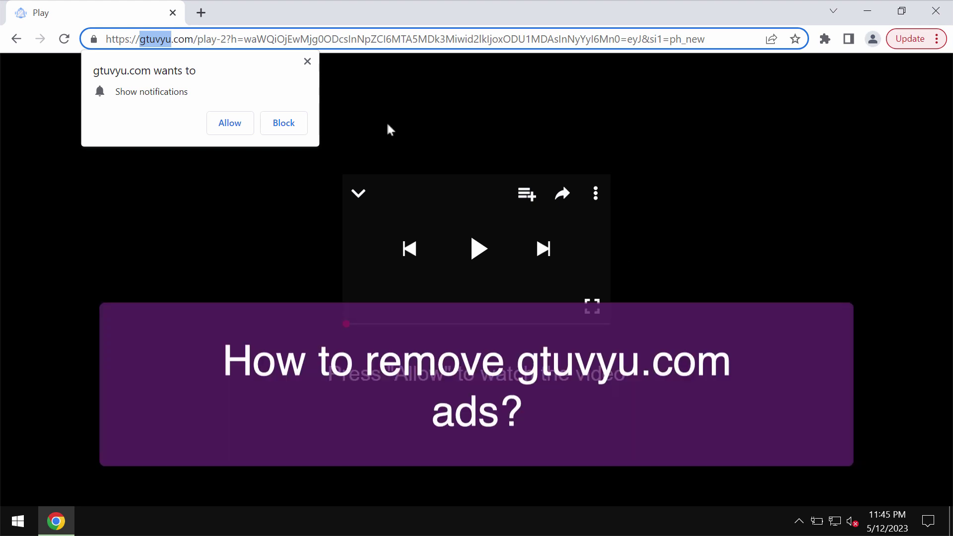
# - Allow notifications from gtuvyu.com on its fake video page
pyautogui.click(207, 38)
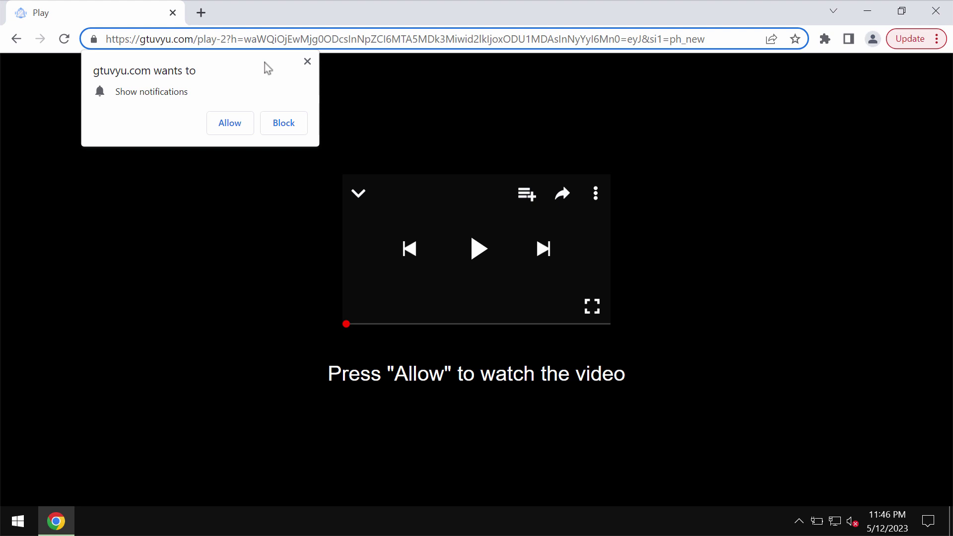
pyautogui.click(229, 123)
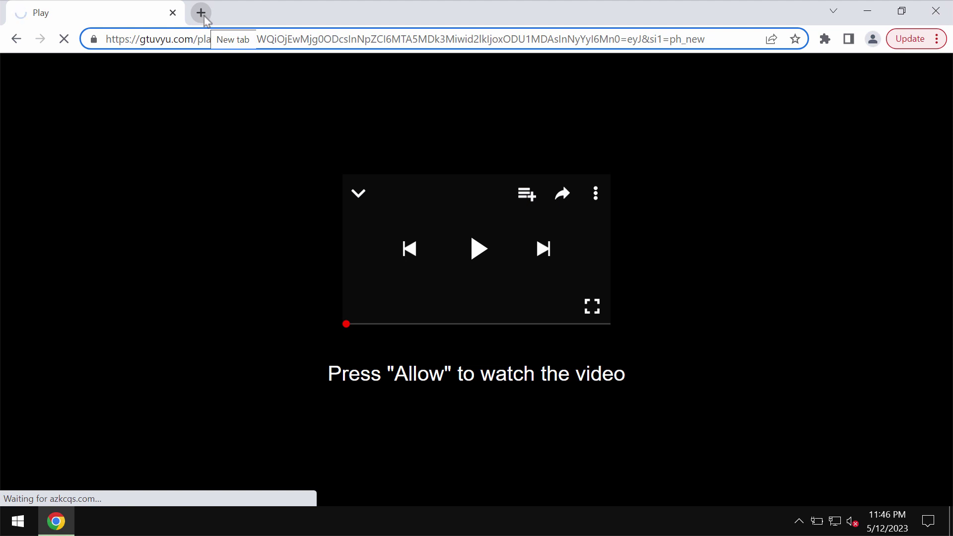
# - Open a new tab, then go to Chrome Settings > Privacy and security > Site settings
pyautogui.click(201, 12)
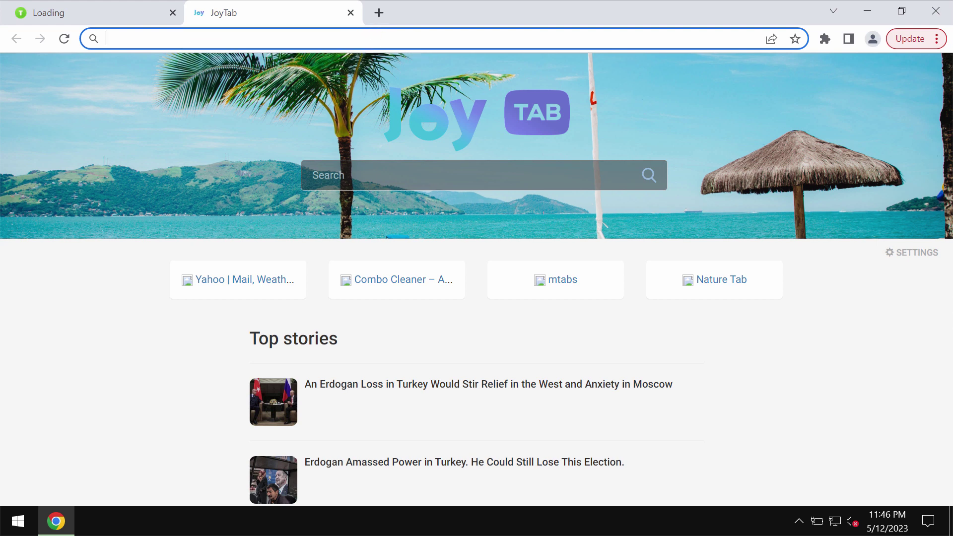
pyautogui.click(929, 41)
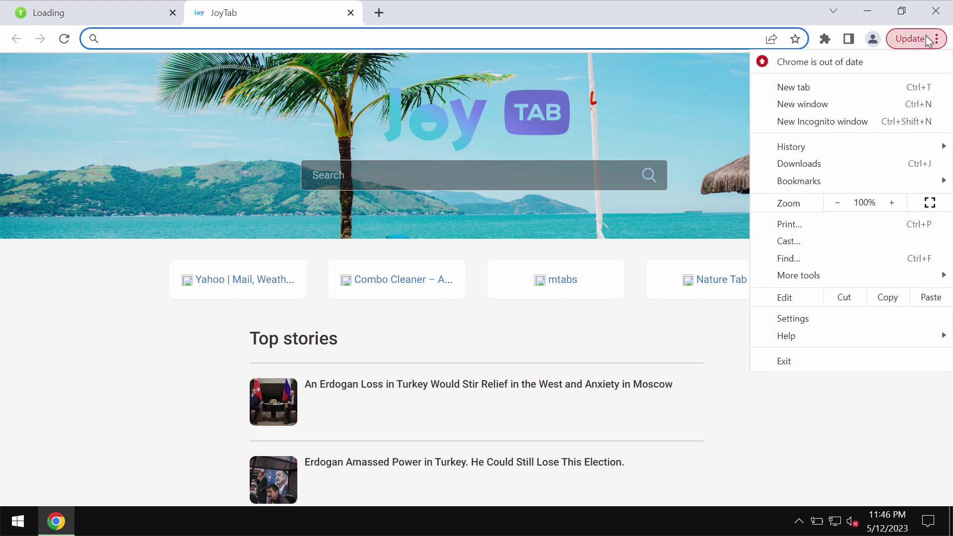
pyautogui.click(828, 319)
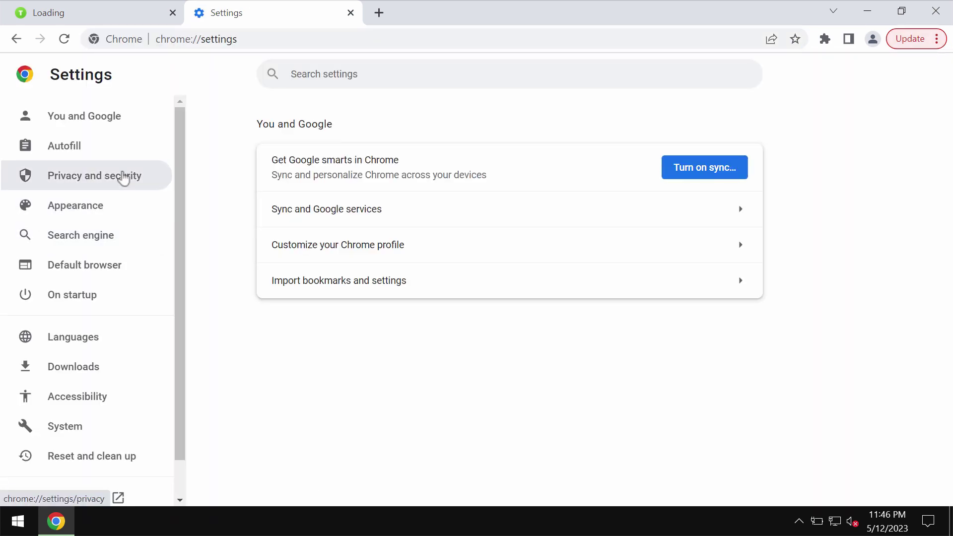
pyautogui.click(127, 177)
pyautogui.click(340, 460)
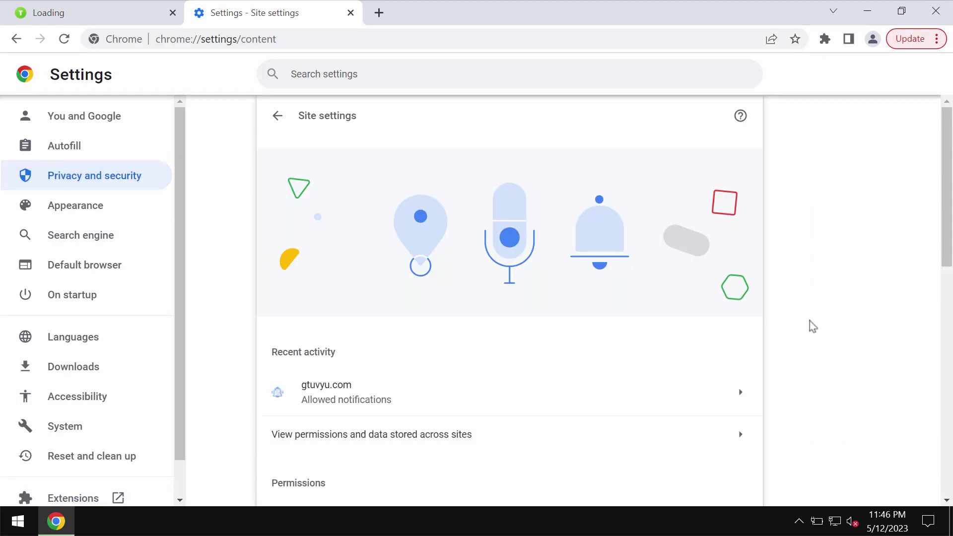
pyautogui.moveTo(946, 223); pyautogui.dragTo(945, 317)
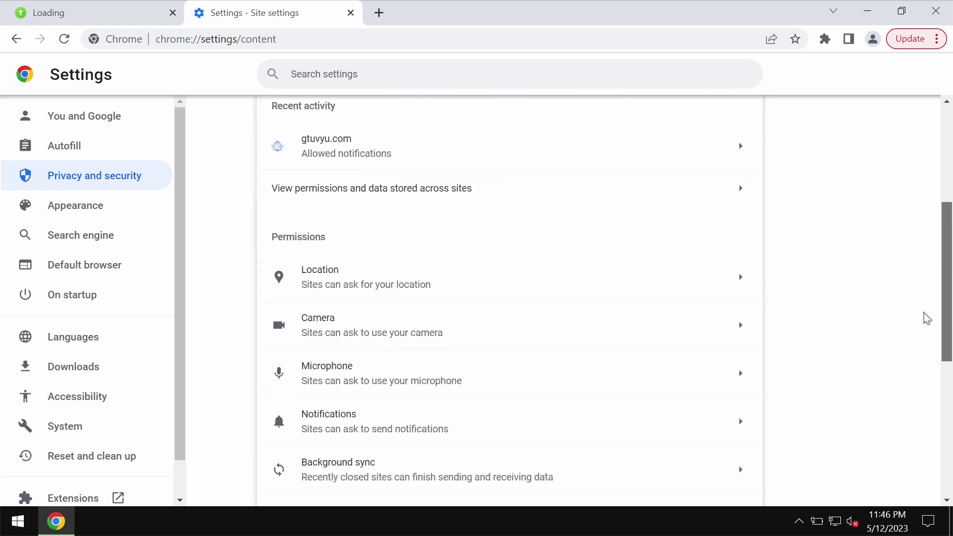
# - Remove gtuvyu.com from the Notifications allowed list, leaving it empty
pyautogui.click(383, 413)
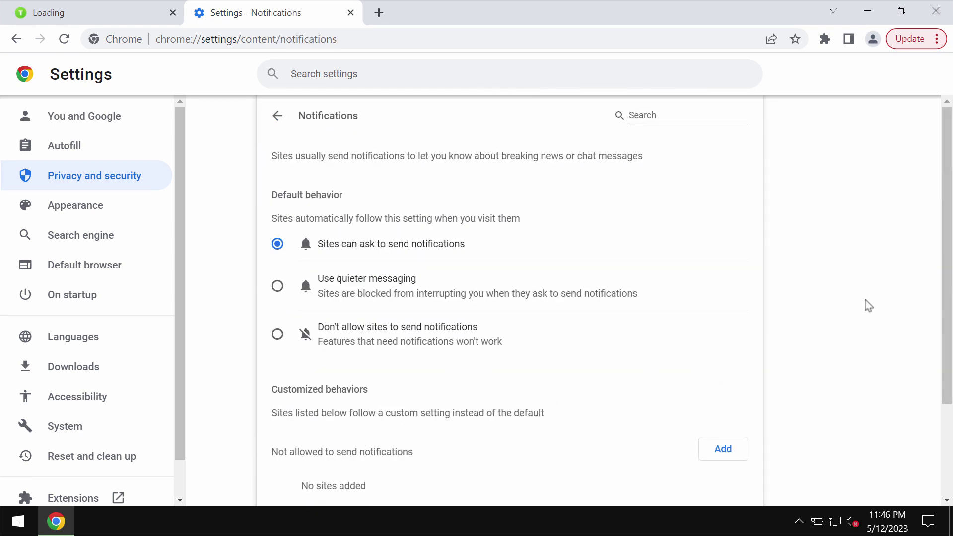
pyautogui.moveTo(946, 281); pyautogui.dragTo(946, 387)
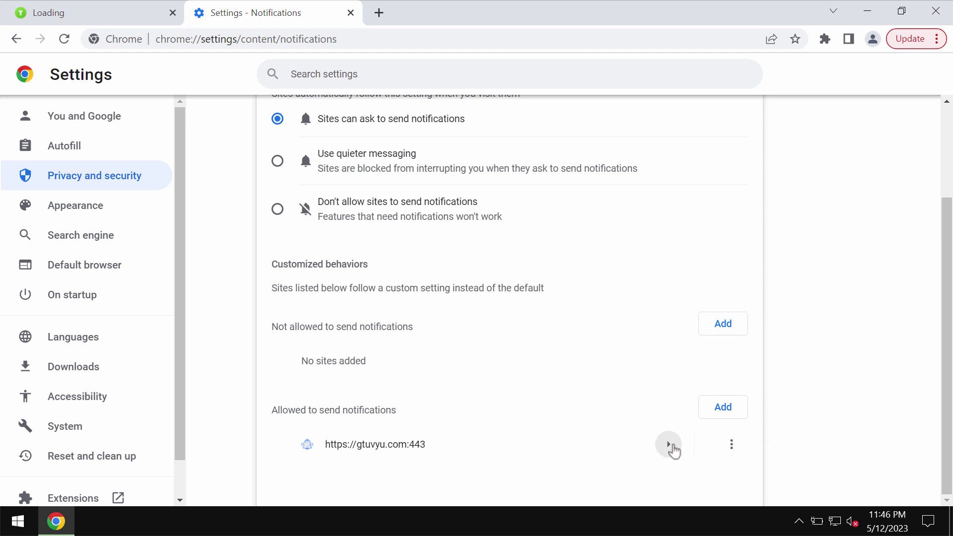
pyautogui.click(731, 443)
pyautogui.click(728, 446)
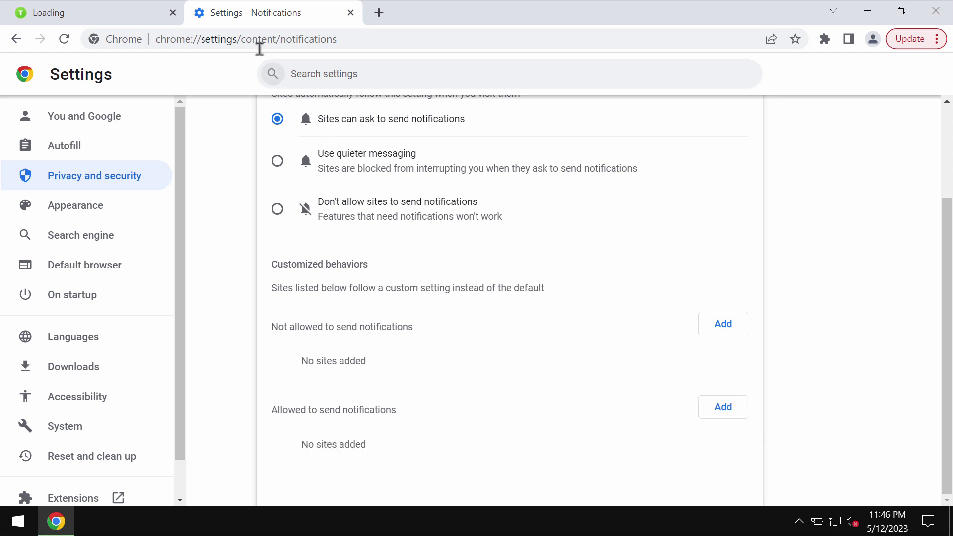
# - Go to combocleaner.com, then minimise Chrome to show the desktop
pyautogui.click(278, 39)
pyautogui.write('combocleaner.com')
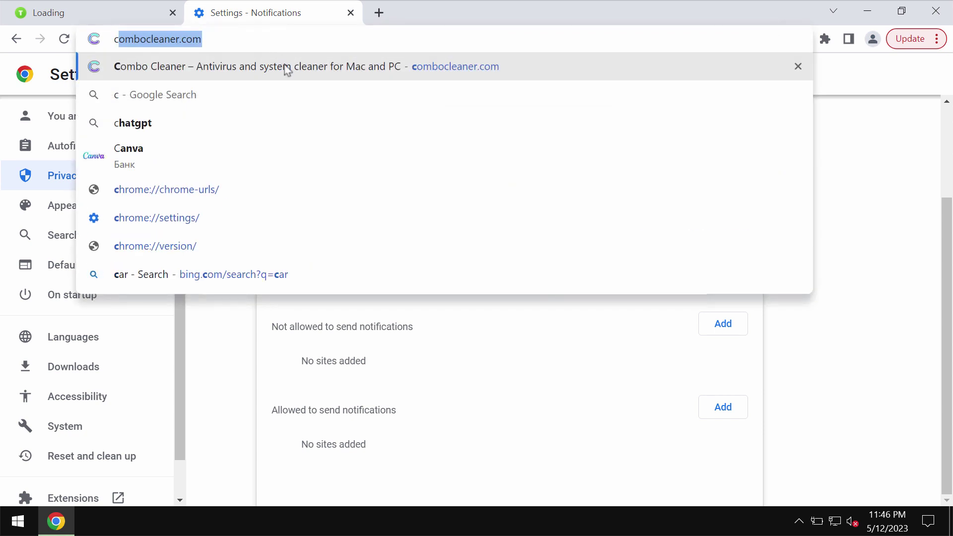
pyautogui.press('Return')
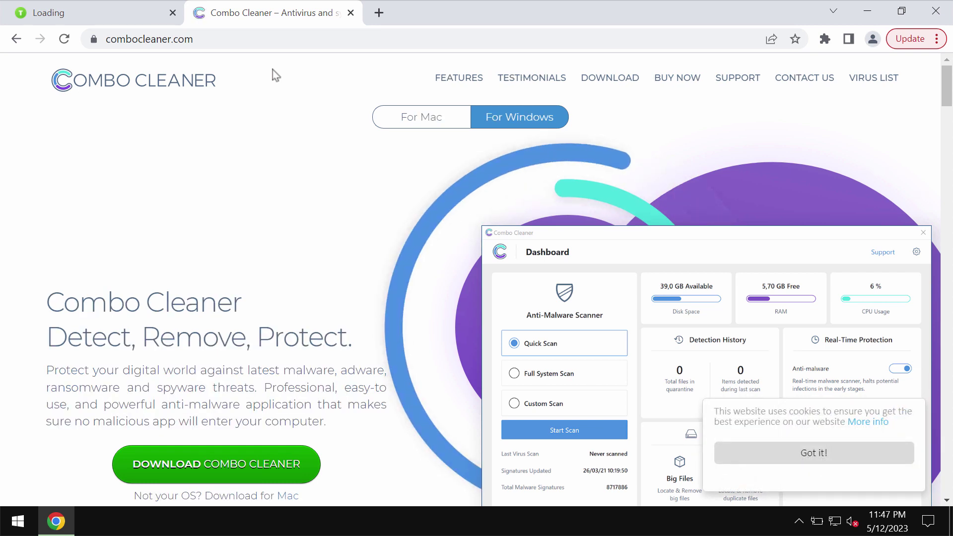
pyautogui.click(866, 11)
# - Launch Combo Cleaner from its desktop icon and start a Quick Scan
pyautogui.doubleClick(28, 192)
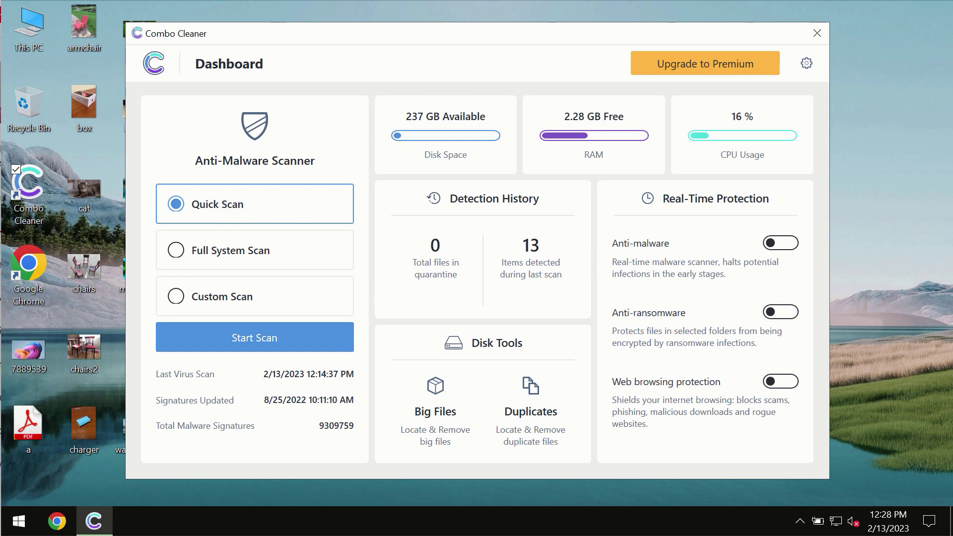
pyautogui.click(250, 344)
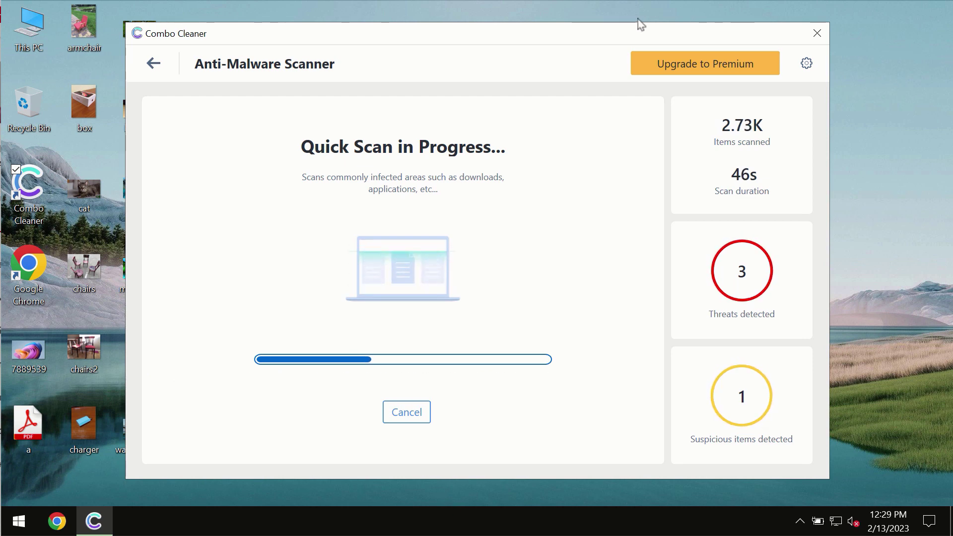
# - View Combo Cleaner's Anti-Ransomware settings, which list no protected folders or trusted programs
pyautogui.click(806, 66)
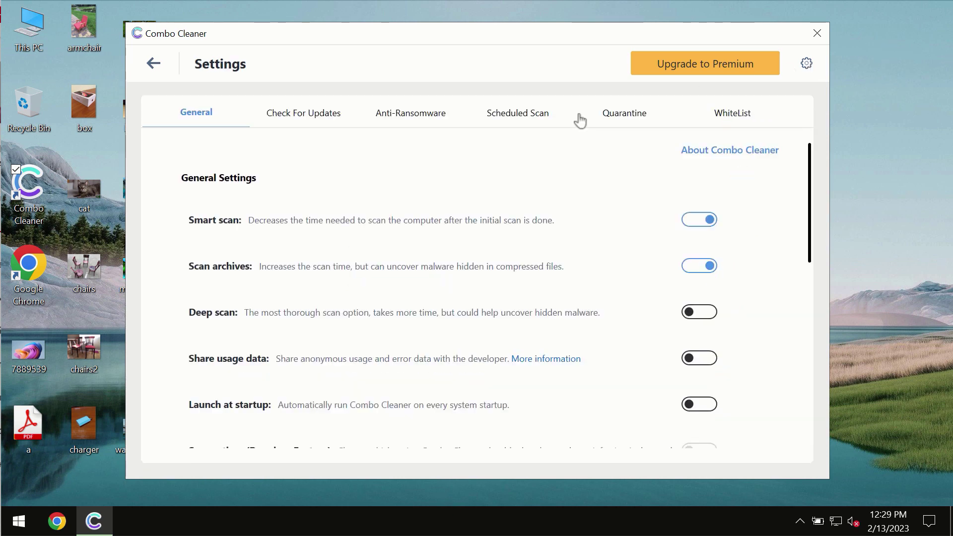
pyautogui.click(410, 116)
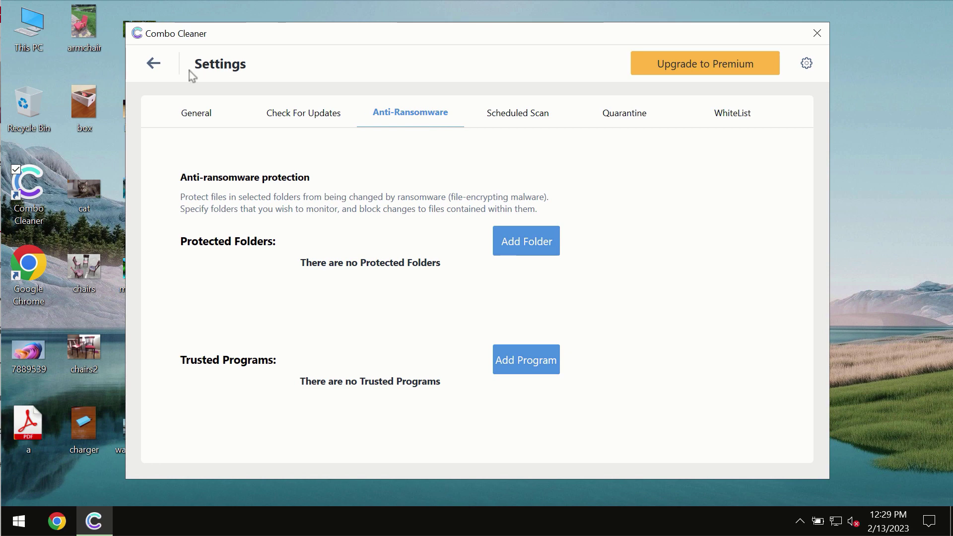
# - Return to the dashboard and reopen the running Quick Scan's progress view
pyautogui.click(154, 64)
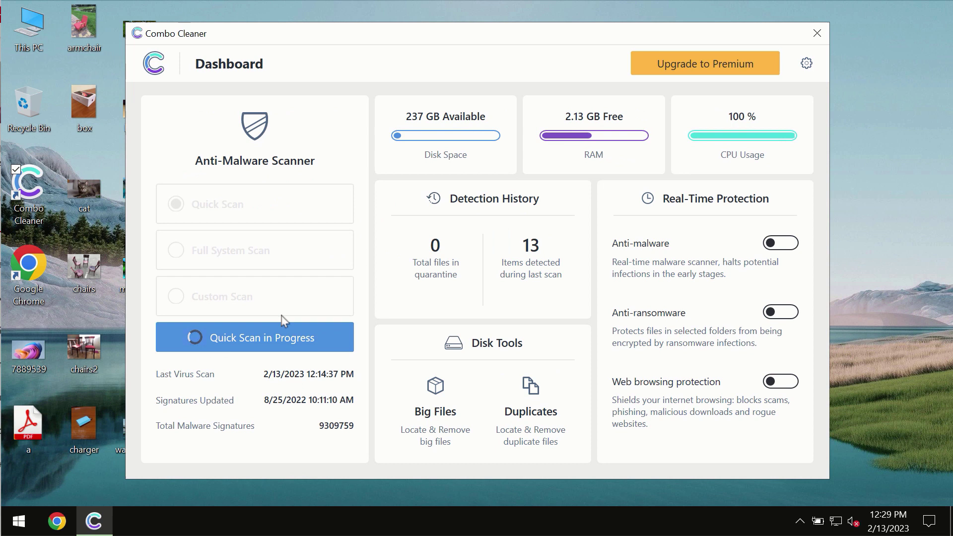
pyautogui.click(253, 336)
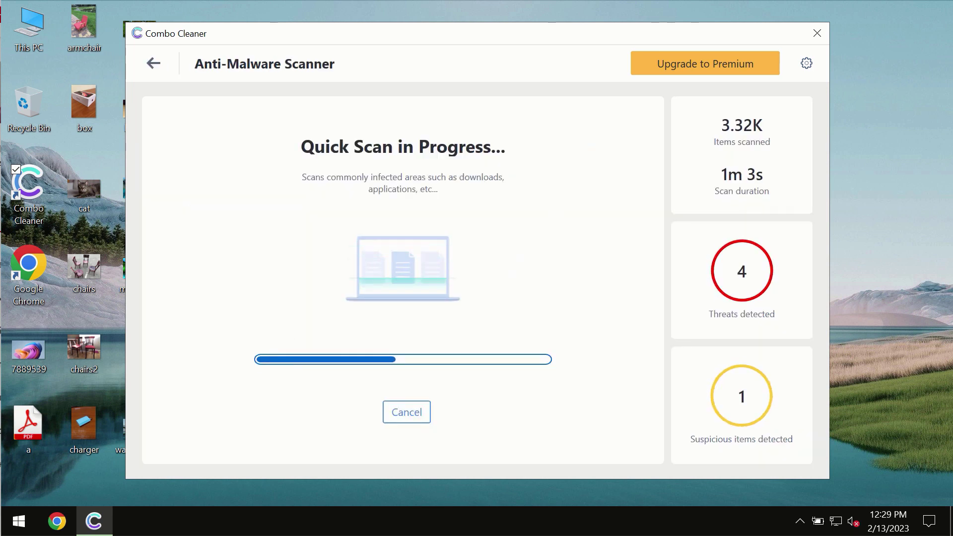